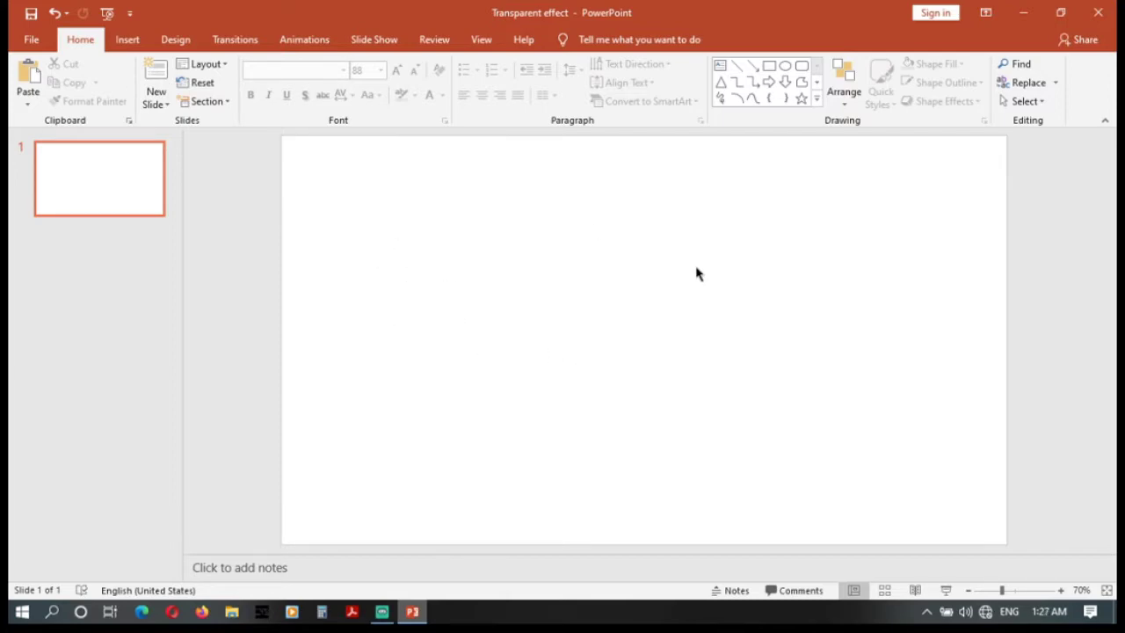
Draw a large 5.84" by 9.72" rectangle covering most of the slide.
left_click(127, 40)
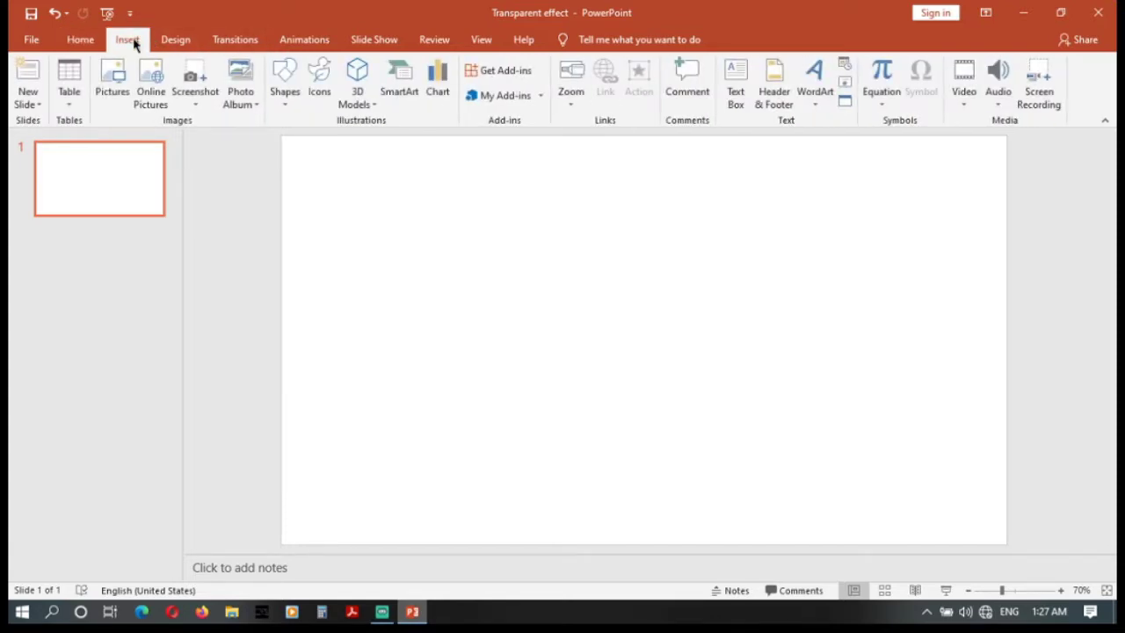
left_click(285, 82)
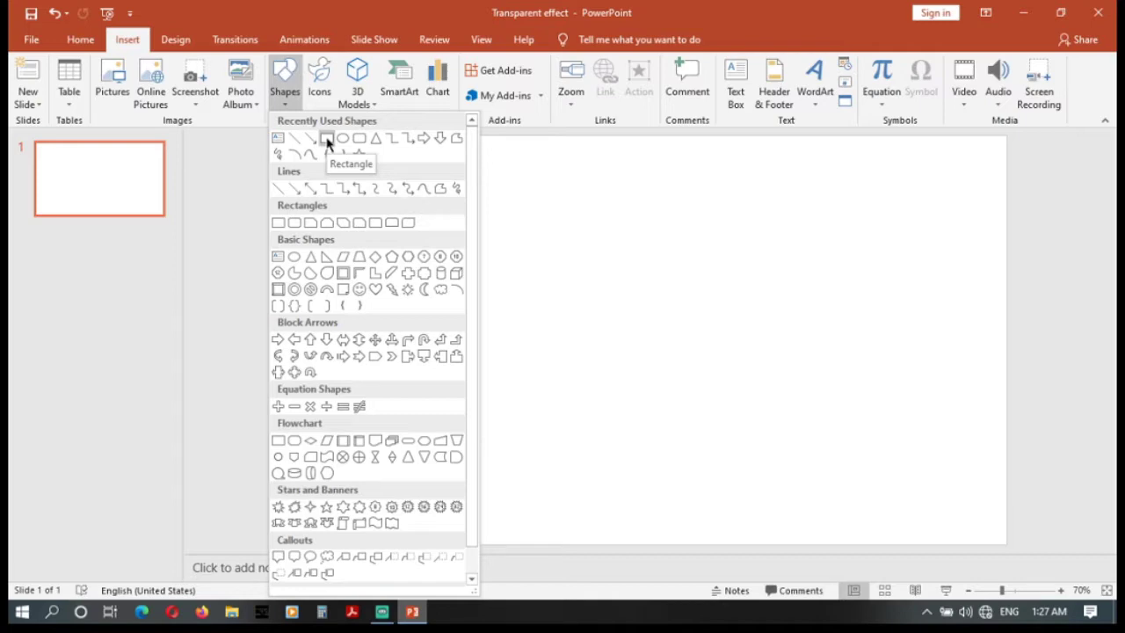
left_click(327, 141)
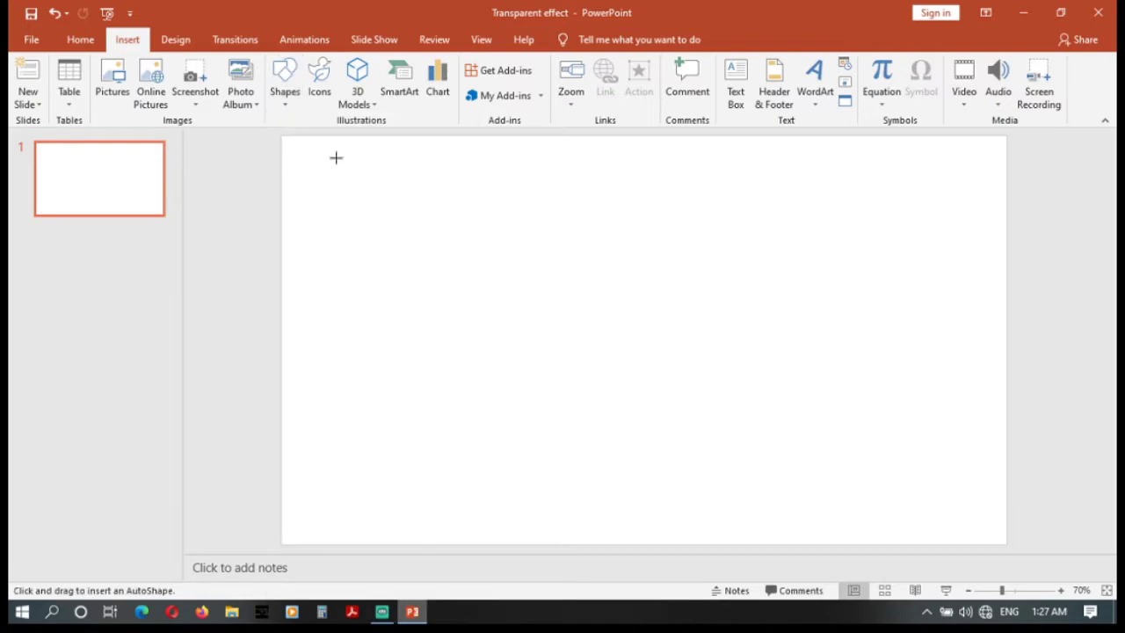
left_click_drag(343, 162, 874, 480)
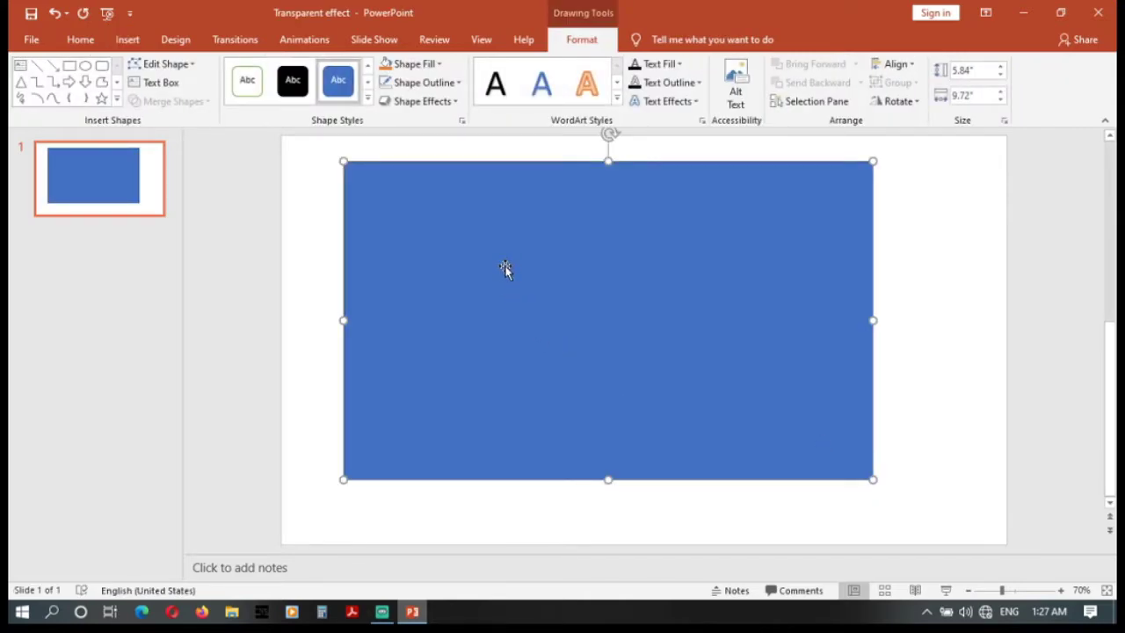
Fill the rectangle with the picture Aviary Stock Photo 1, then nudge it right and down.
left_click(425, 67)
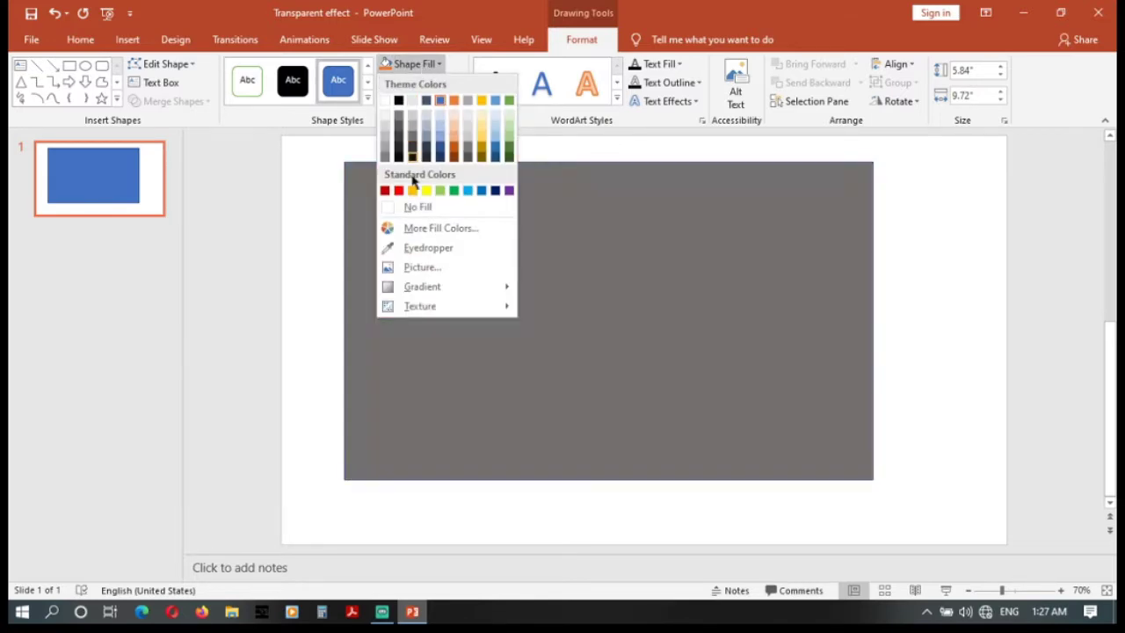
left_click(447, 268)
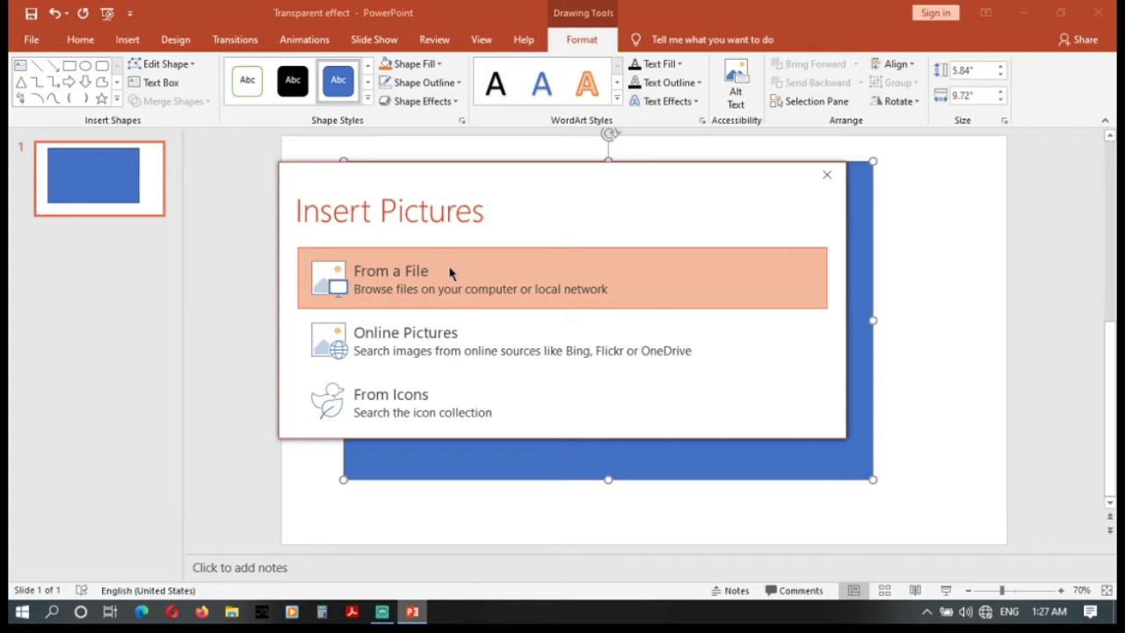
left_click(449, 277)
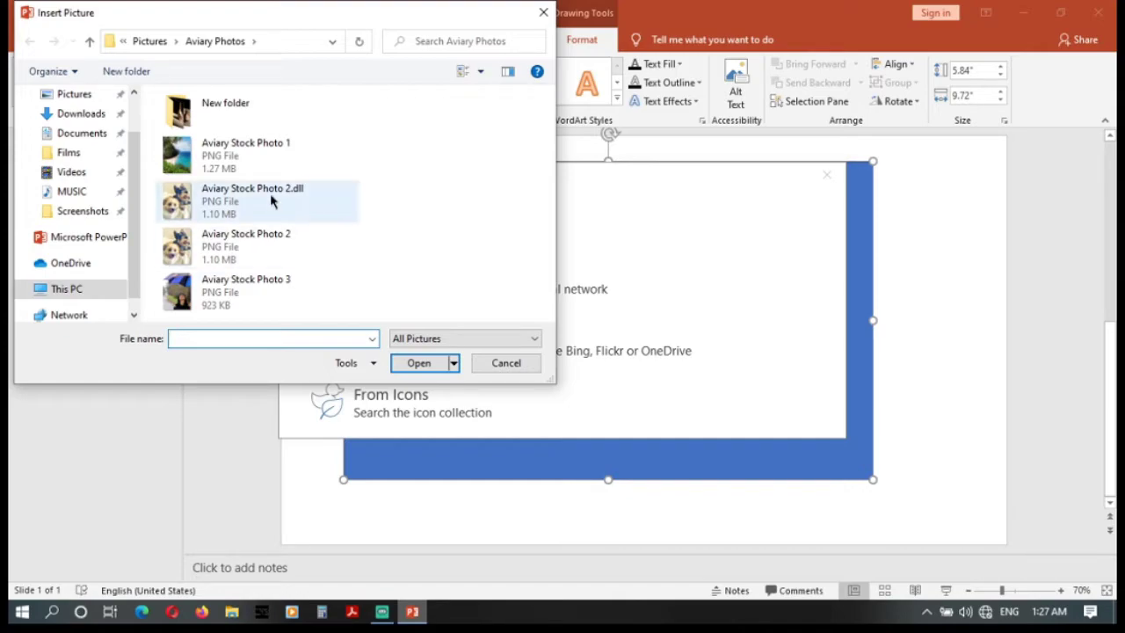
left_click(225, 156)
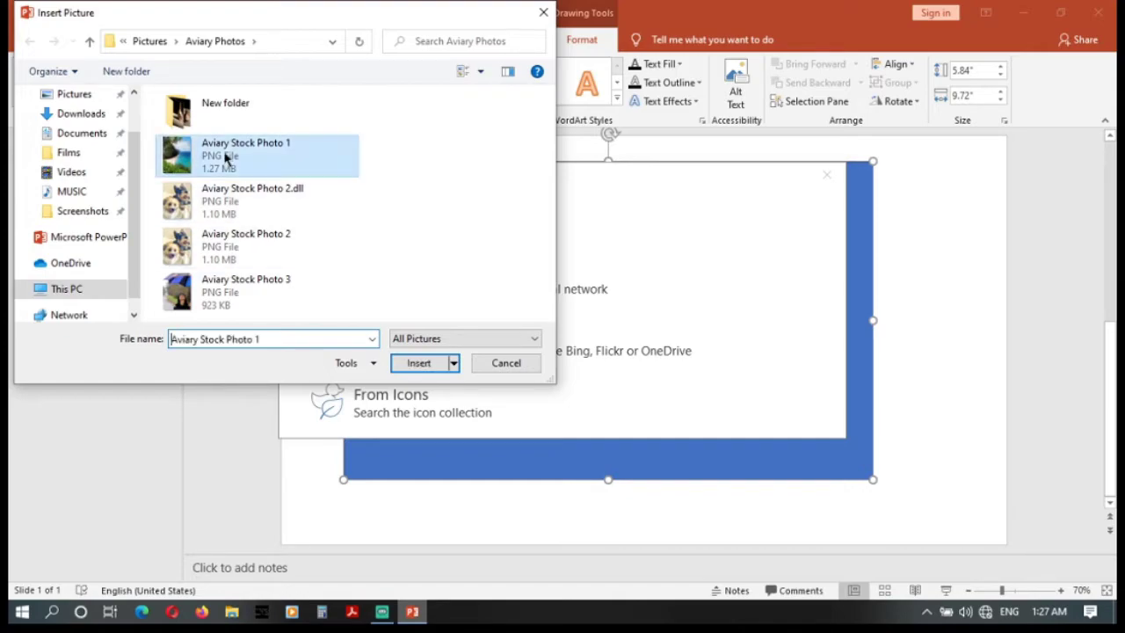
left_click(420, 370)
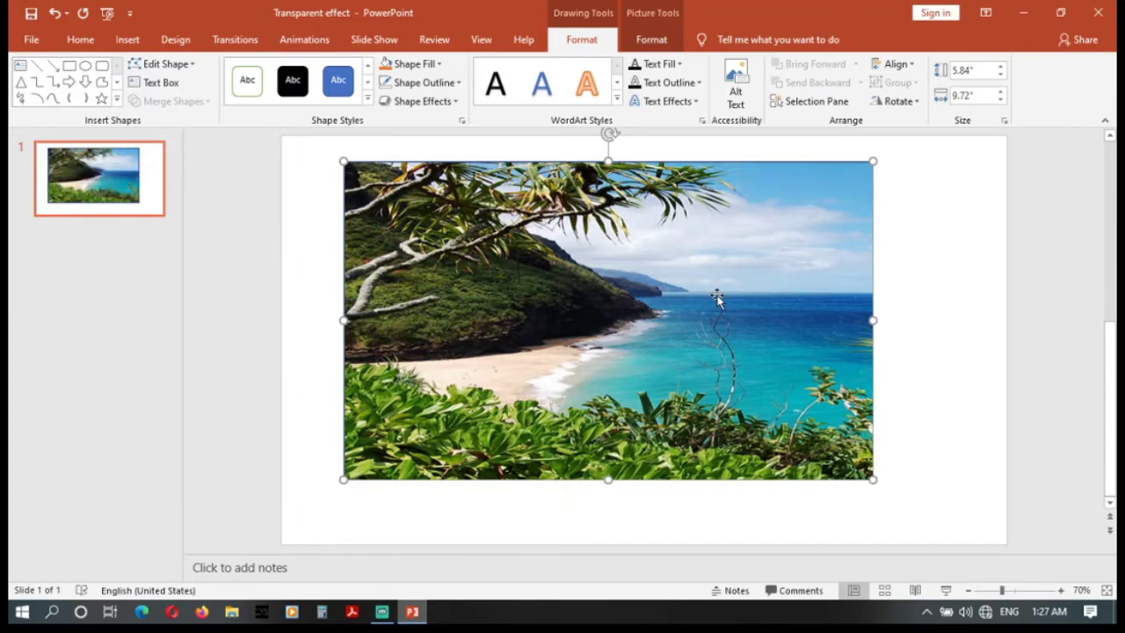
left_click_drag(713, 294, 738, 321)
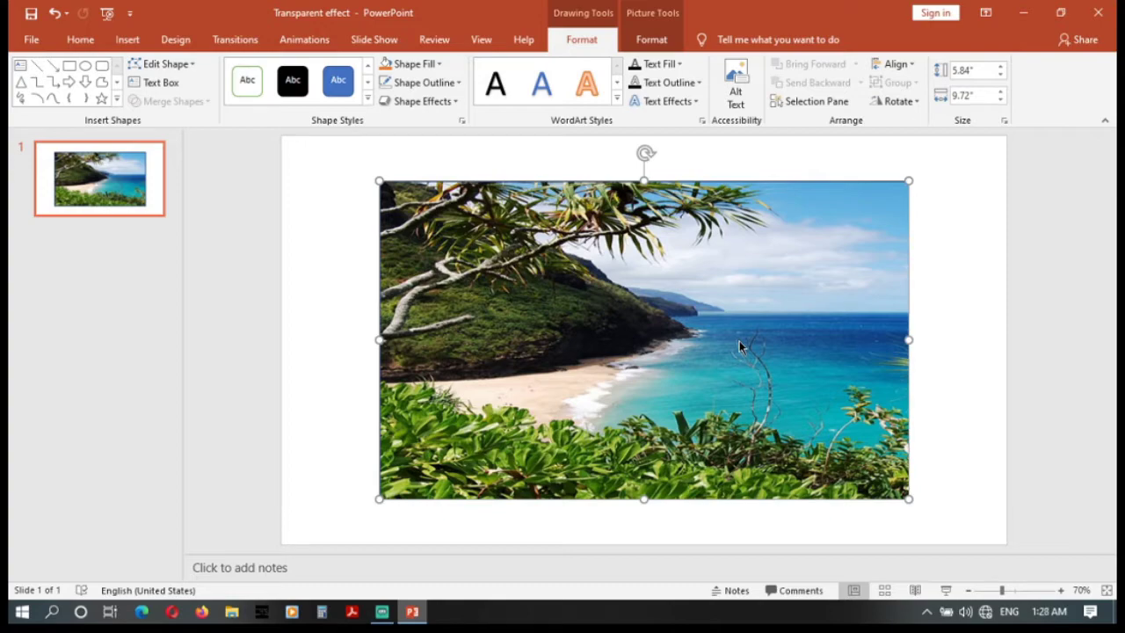
Set the beach picture's fill transparency to 60% in Format Picture, then close the pane.
right_click(644, 262)
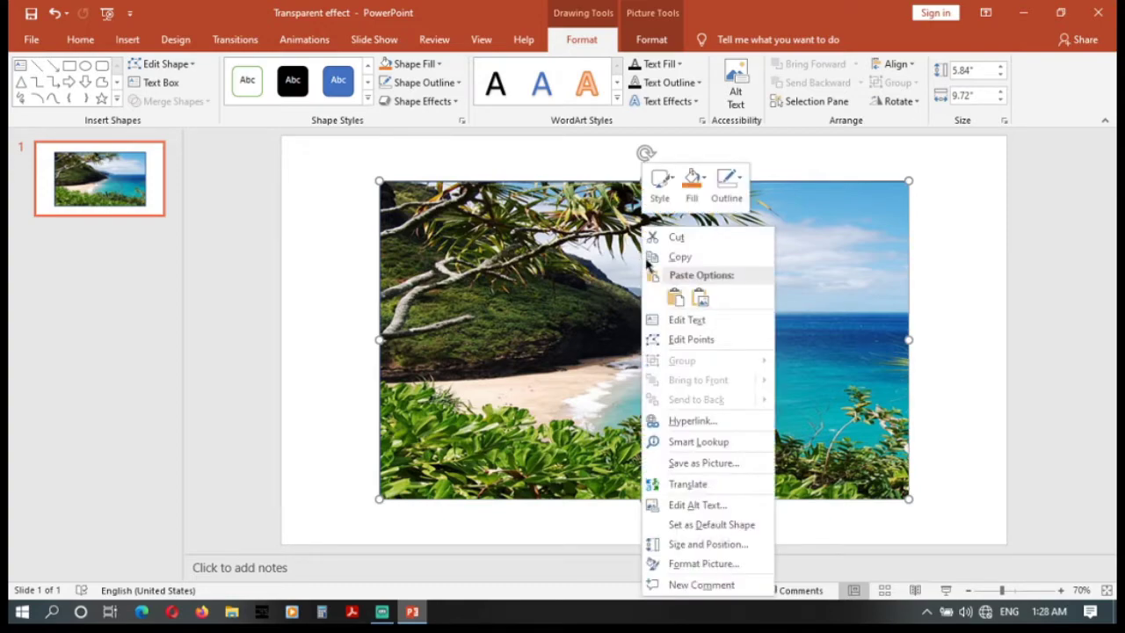
left_click(736, 564)
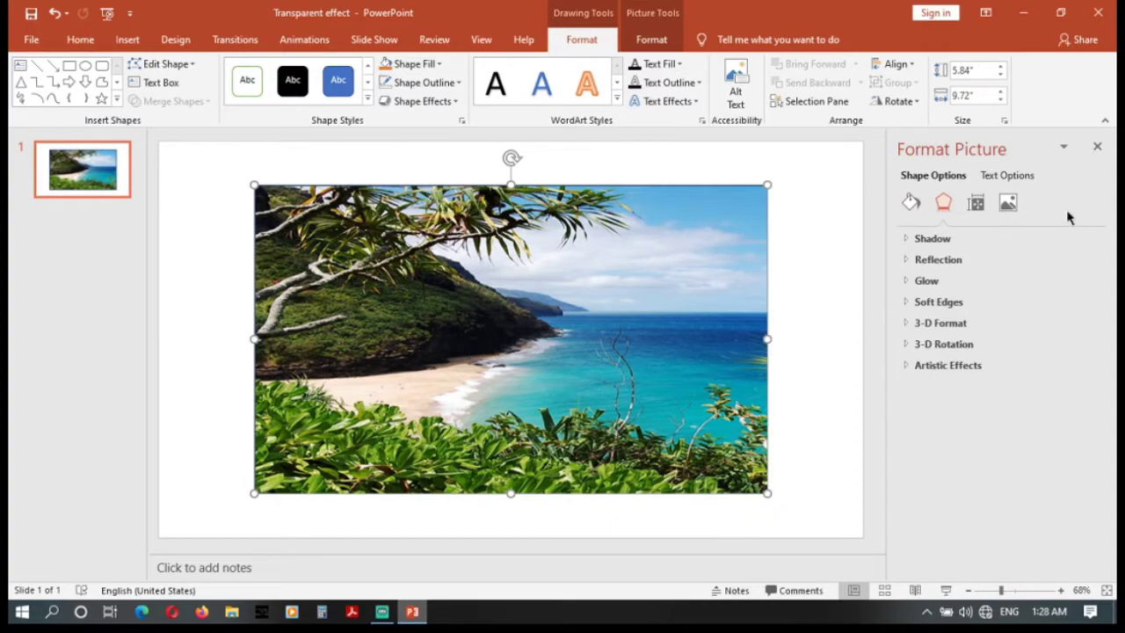
left_click(911, 204)
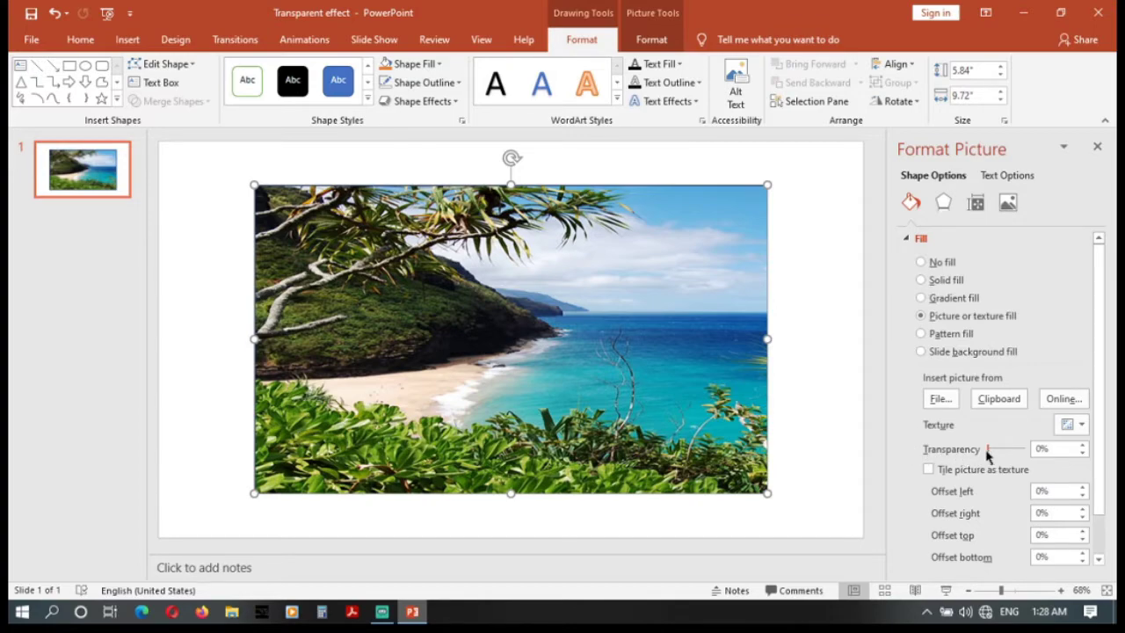
mouse_move(986, 448)
left_mouse_down()
mouse_move(1011, 454)
mouse_move(984, 455)
left_mouse_up()
left_click_drag(986, 452, 1009, 461)
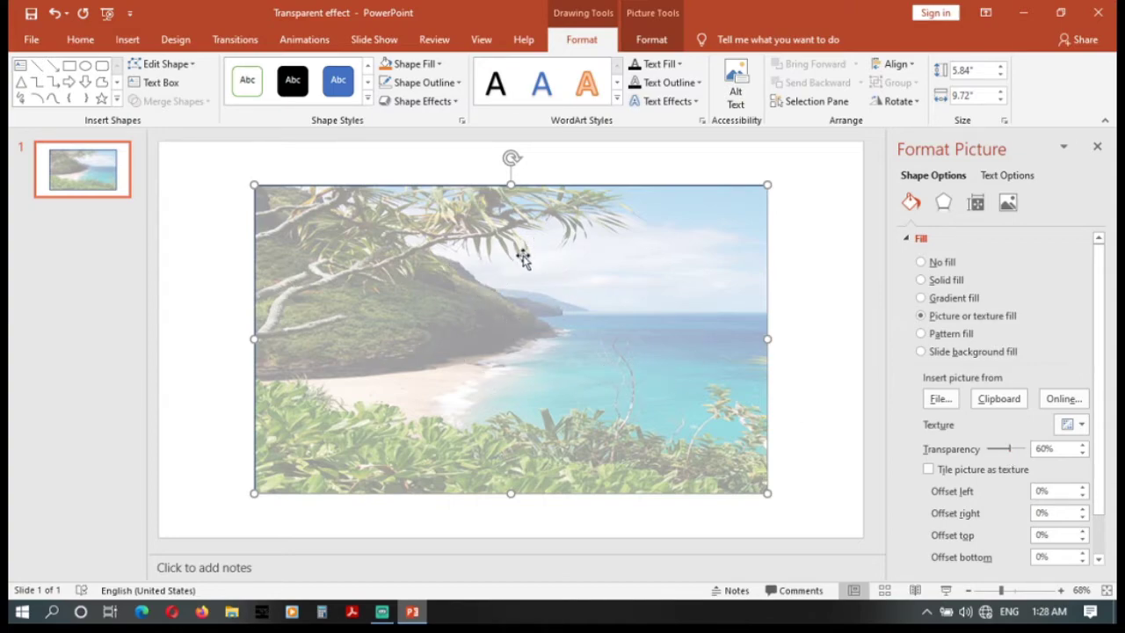
left_click(1097, 147)
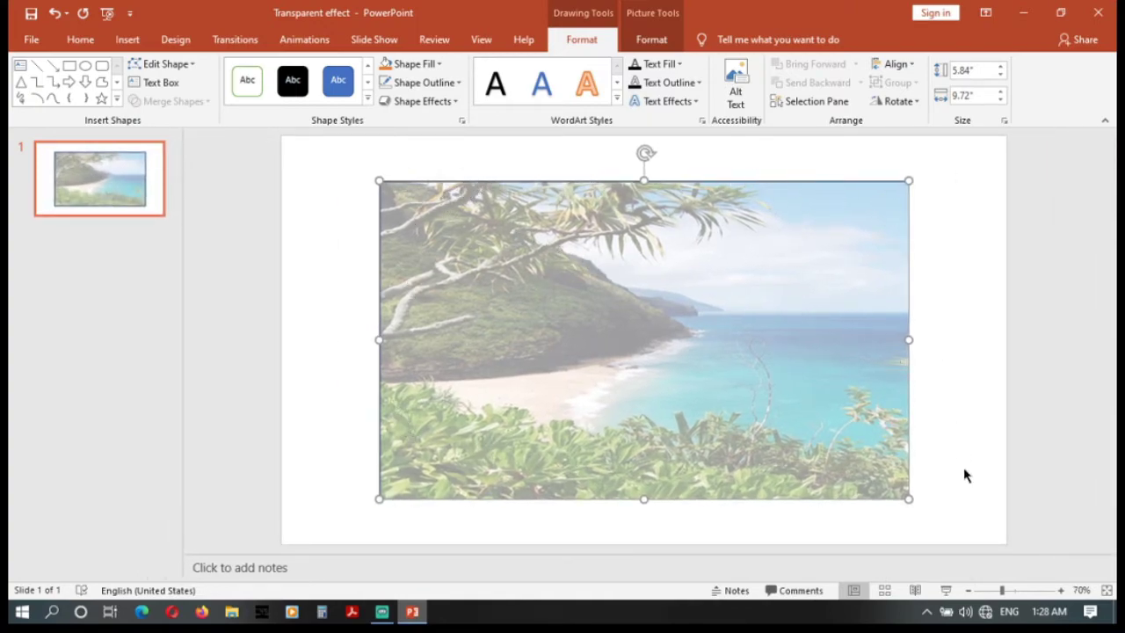
Remove the outline from the beach picture.
right_click(548, 187)
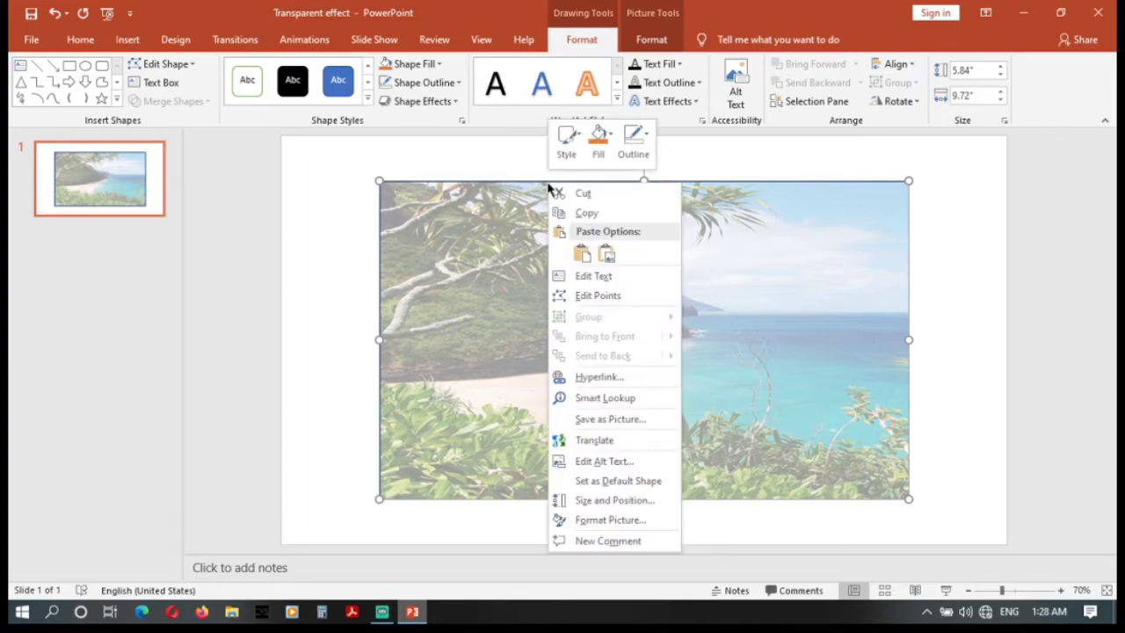
left_click(634, 148)
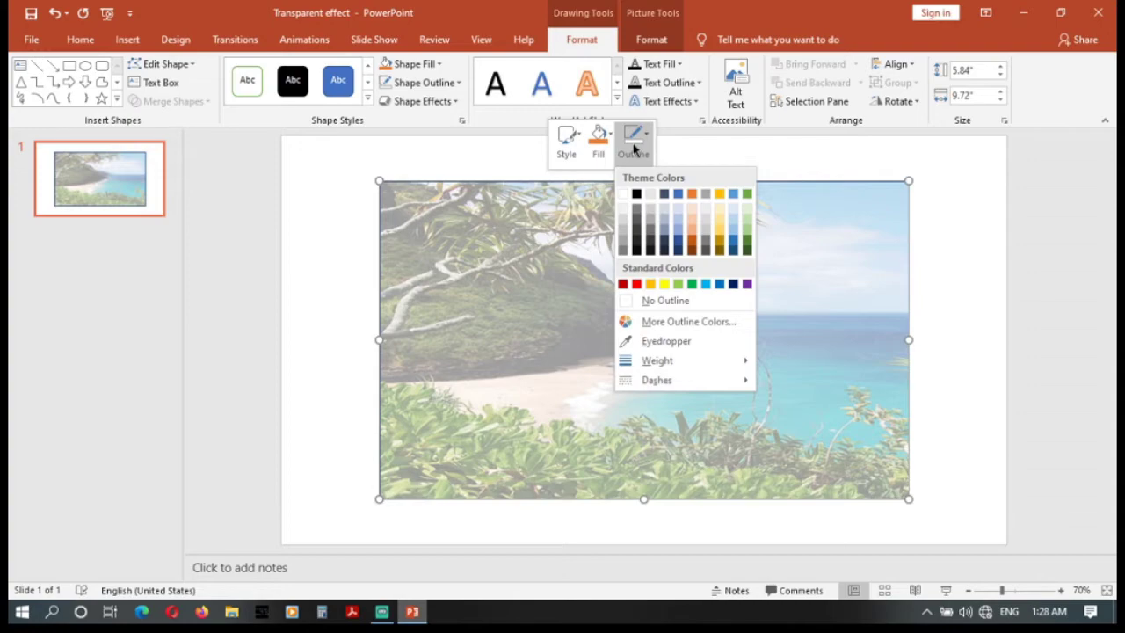
left_click(646, 301)
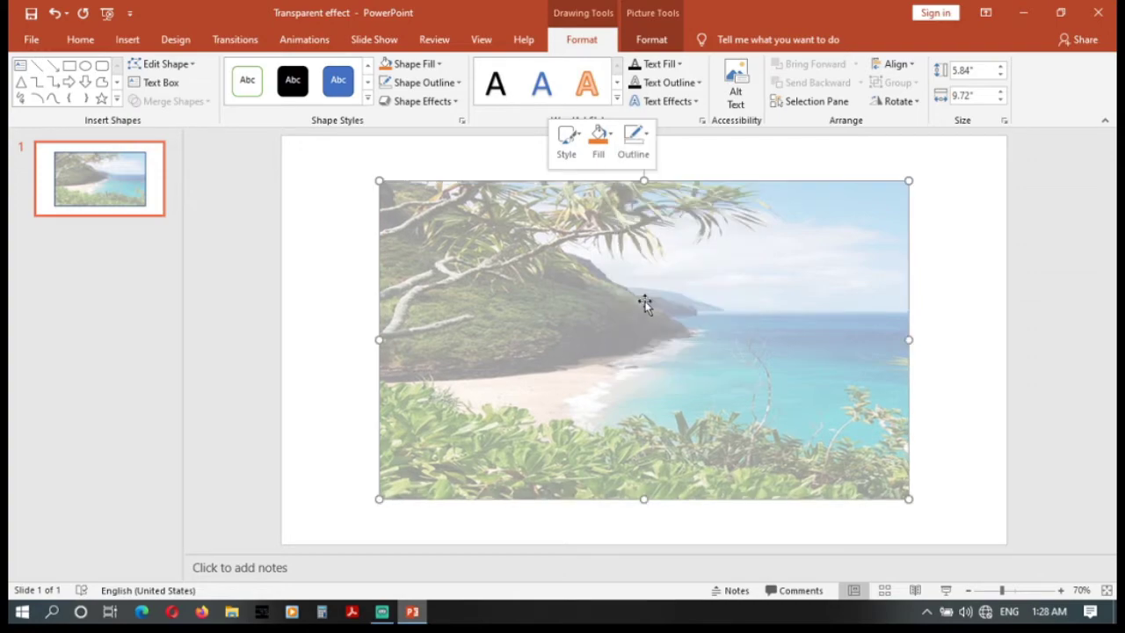
Move the picture to the top-left corner and enlarge it to 7.5" by 13.33".
left_click(973, 409)
mouse_move(778, 397)
left_mouse_down()
mouse_move(681, 360)
mouse_move(679, 345)
left_mouse_up()
left_click_drag(811, 450, 1006, 543)
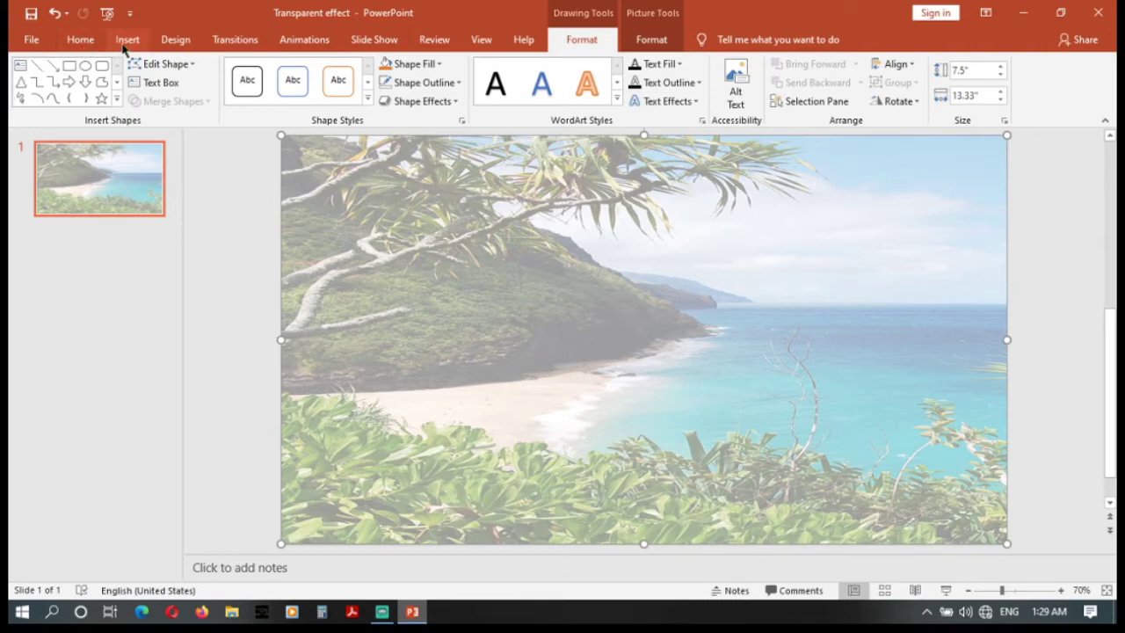
Add a text box across the upper middle of the slide reading 'Educate Today'.
left_click(161, 82)
left_click_drag(456, 211, 891, 415)
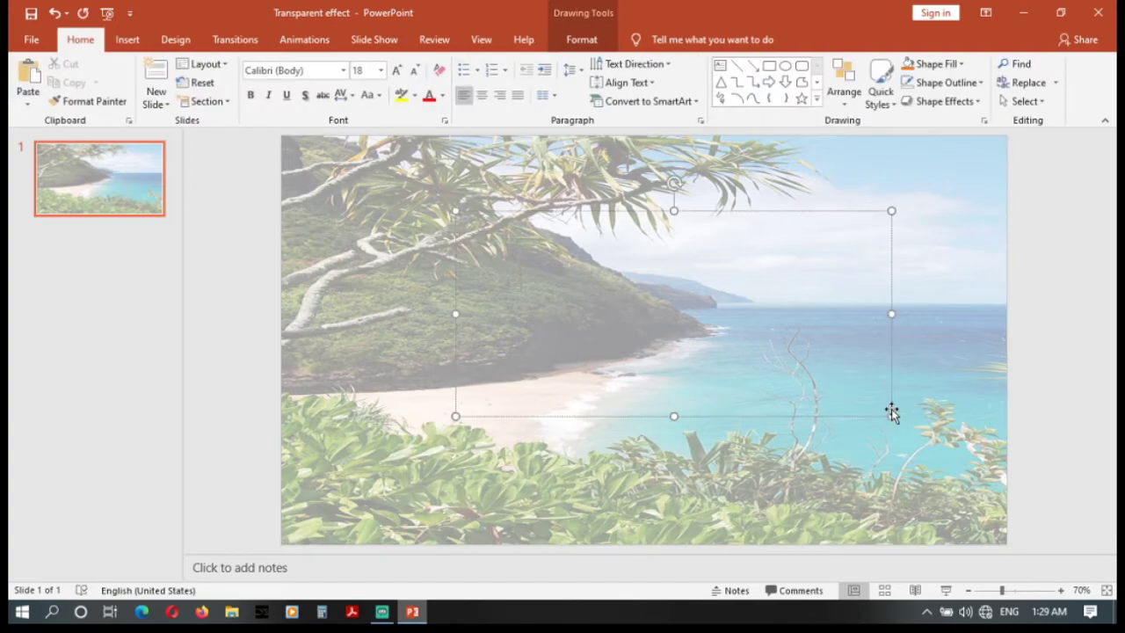
type("Educate")
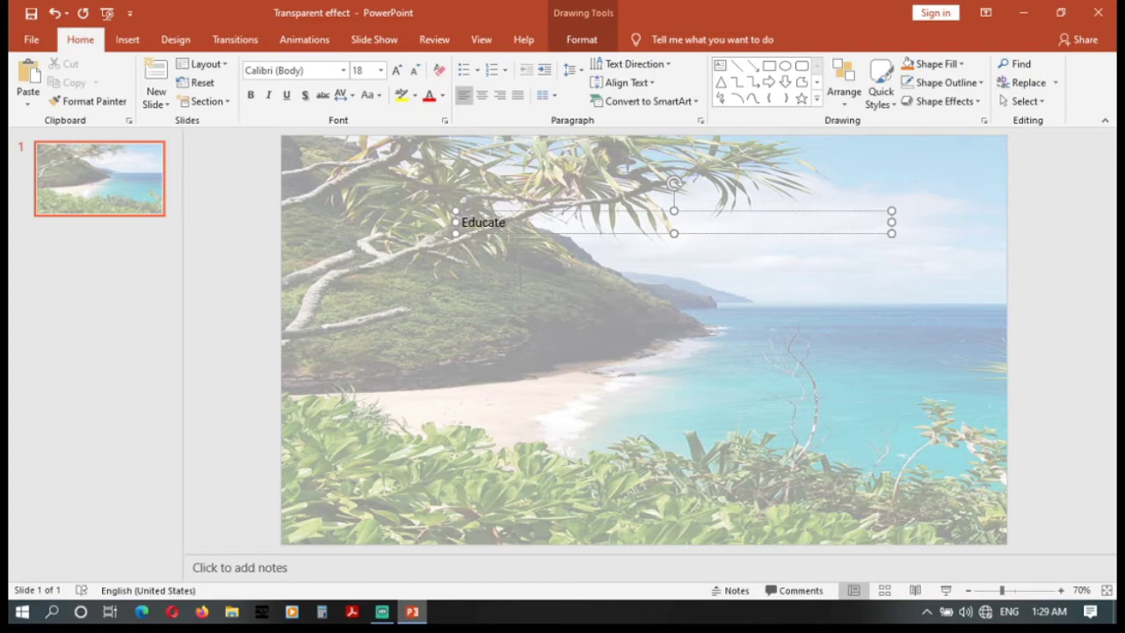
type(" 1")
type("oda")
type("y")
Format the title as 72 pt bold Arial Rounded MT Bold.
left_click(594, 232)
left_click(397, 70)
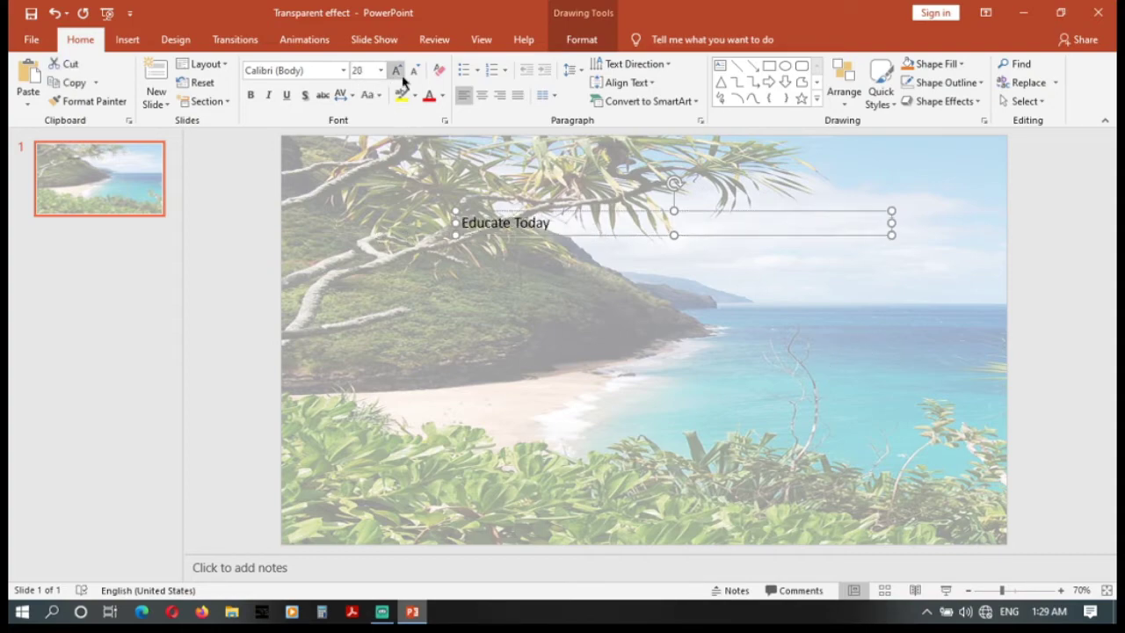
left_click(396, 70)
left_click(396, 70)
left_click(396, 70)
left_click(396, 70)
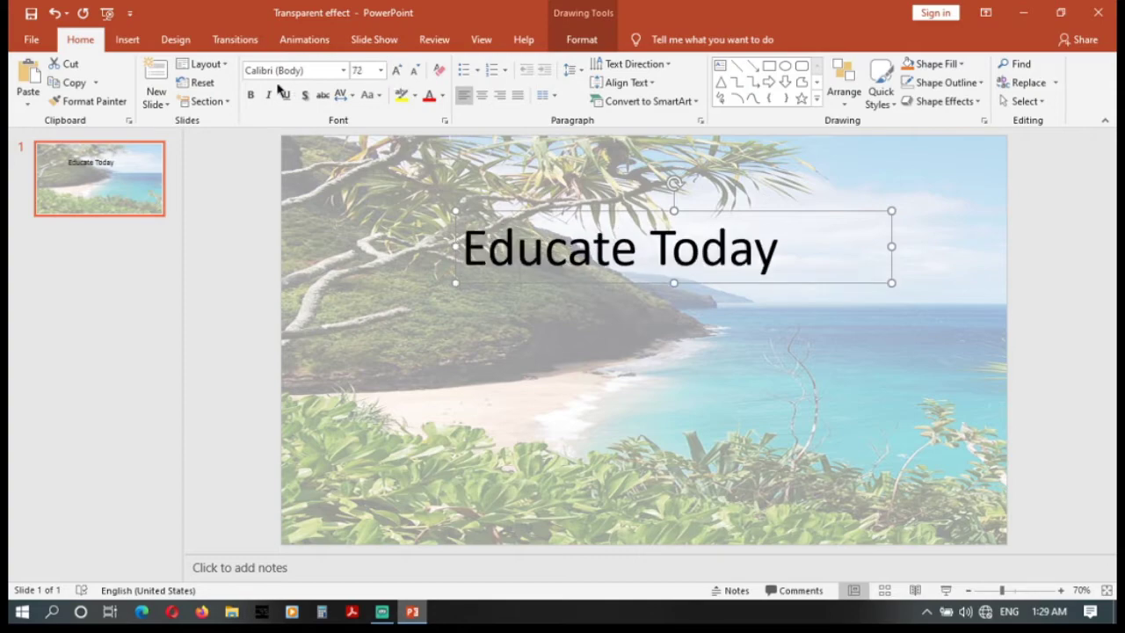
left_click(250, 95)
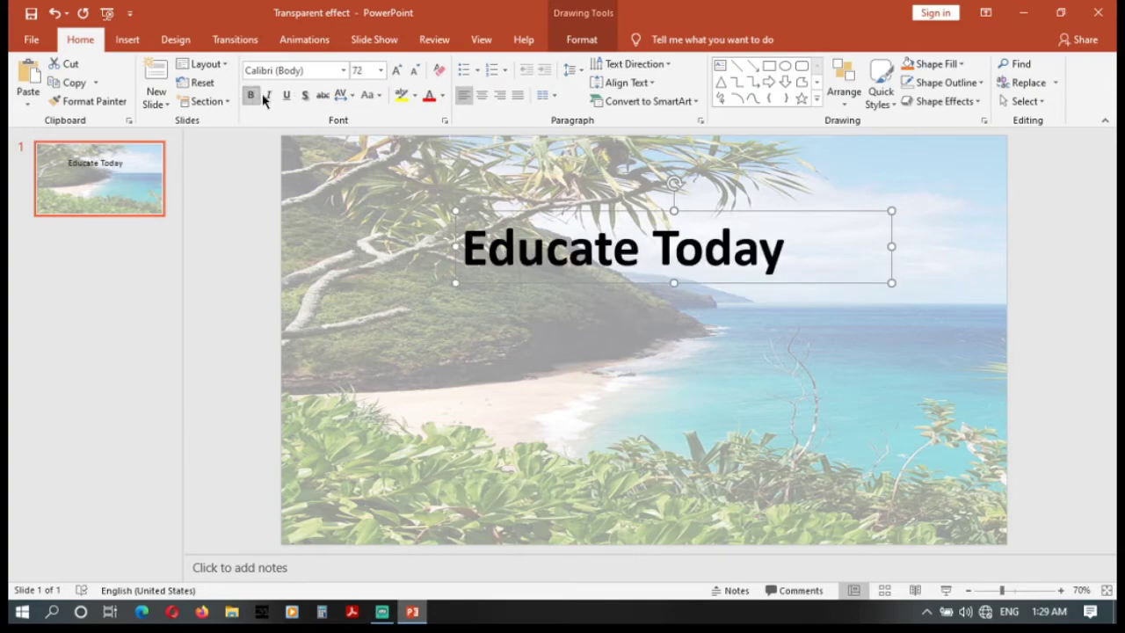
left_click(345, 74)
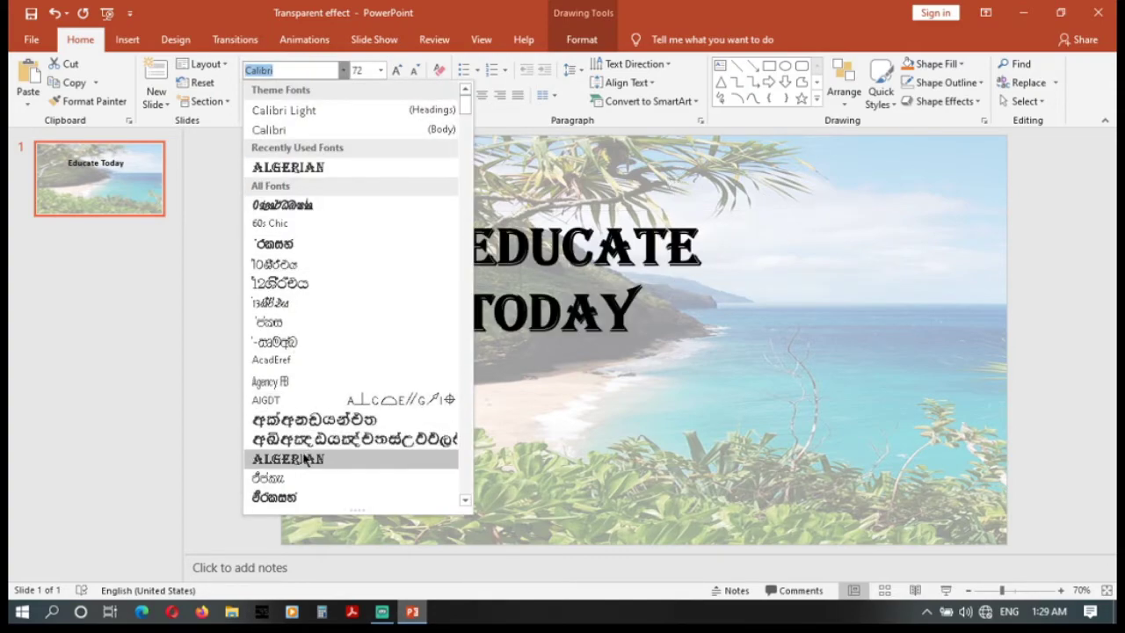
scroll(324, 418, "down", 6)
scroll(342, 289, "down", 4)
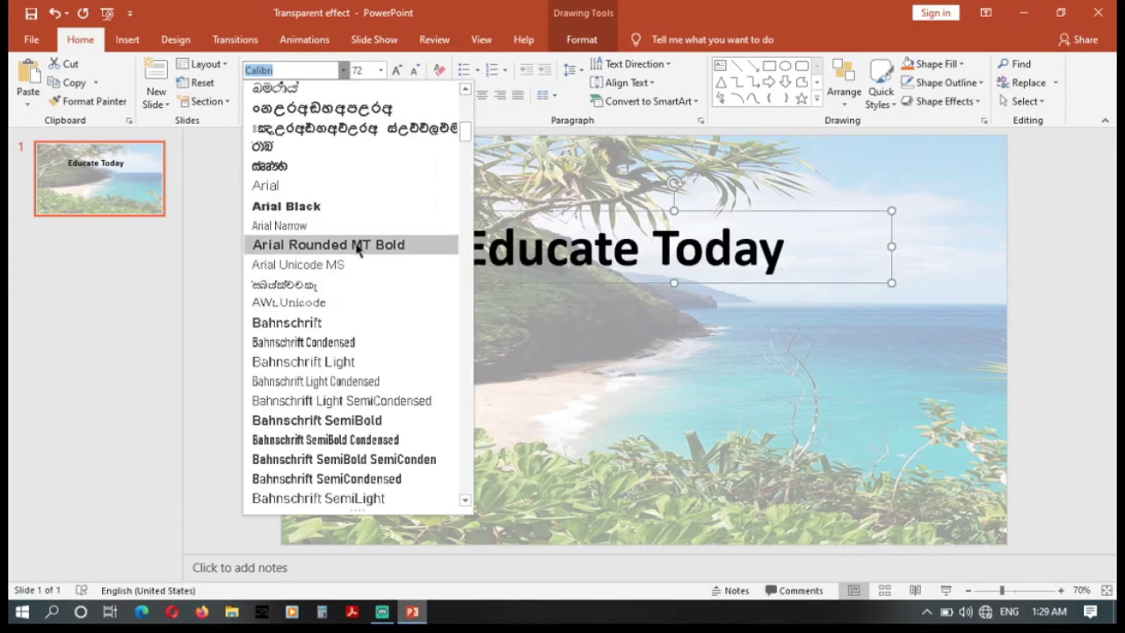
left_click(358, 250)
Reposition the title higher and to the left near the top of the slide.
left_click_drag(758, 284, 713, 318)
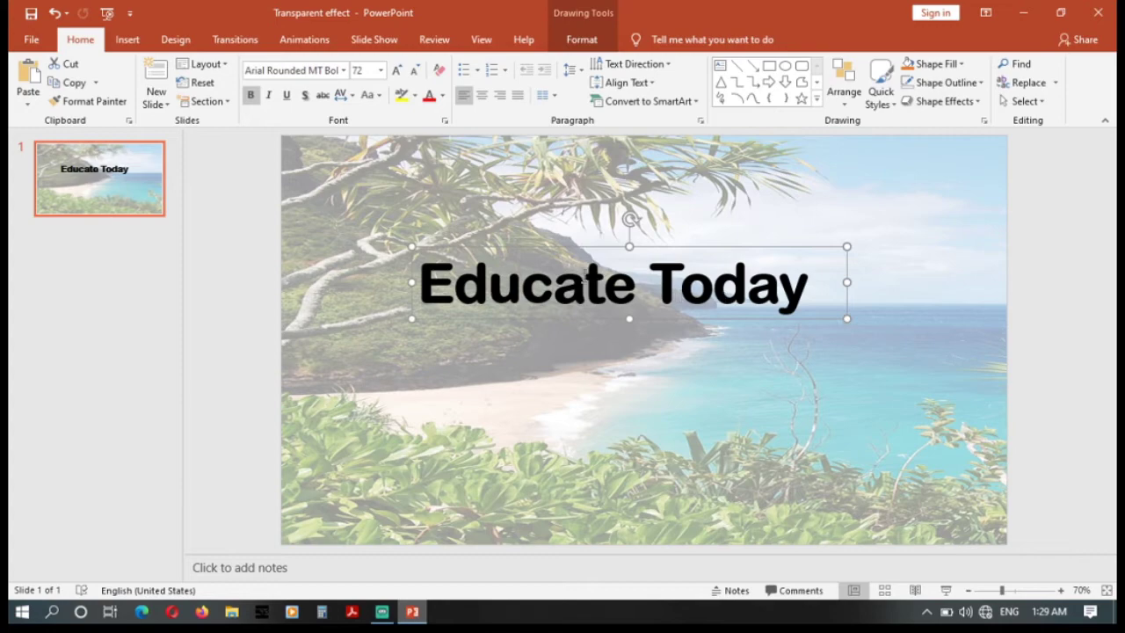
left_click(749, 280)
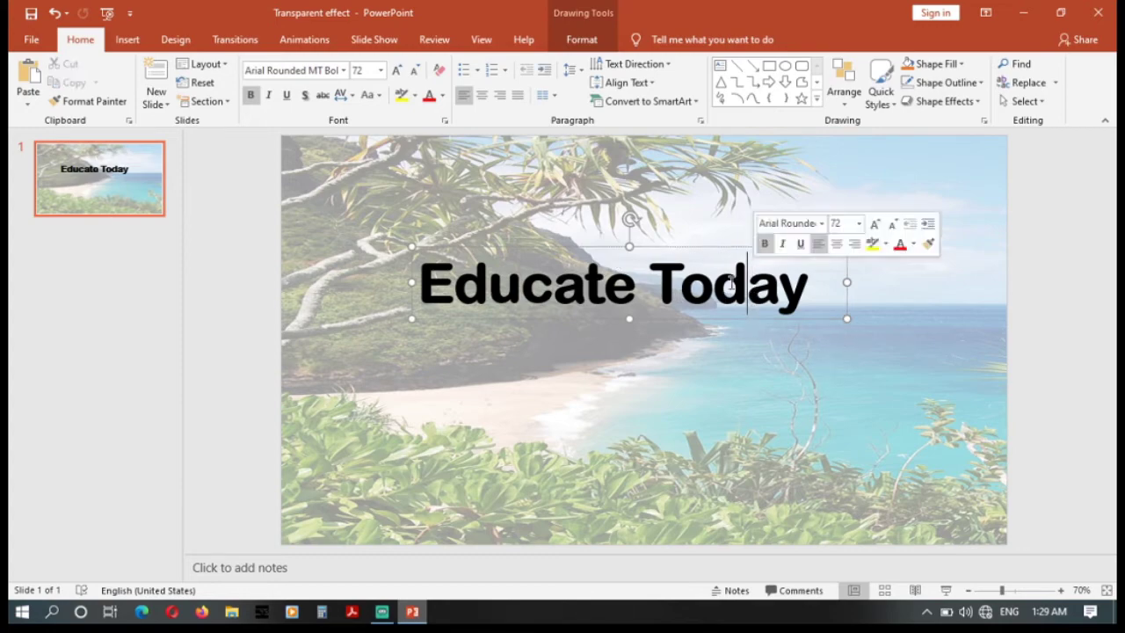
left_click_drag(677, 318, 667, 280)
left_click(477, 288)
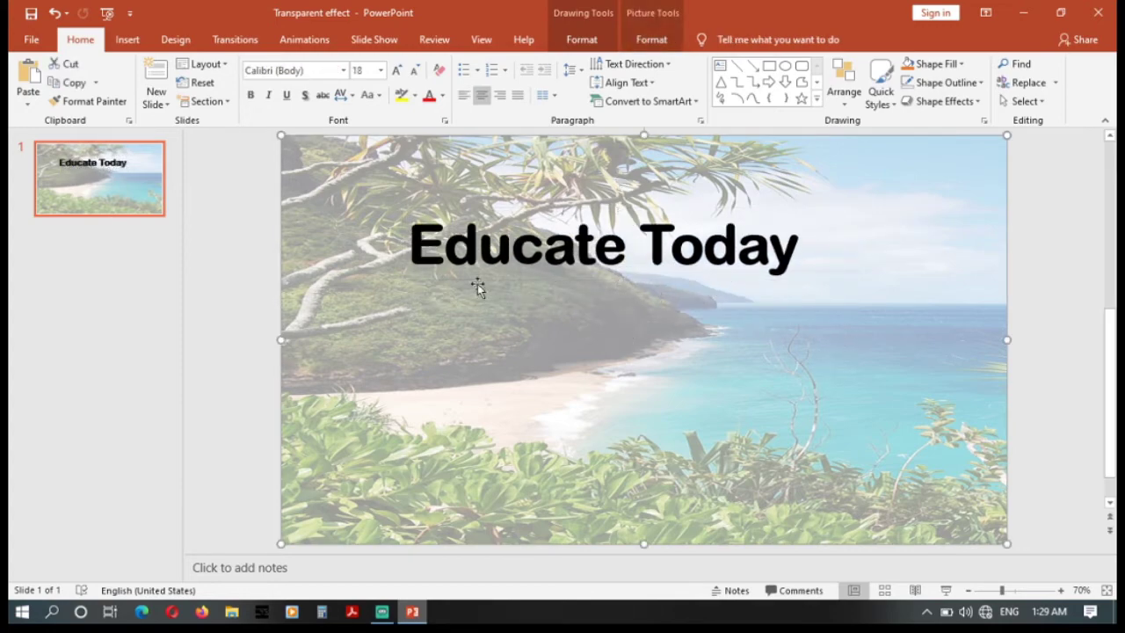
left_click(125, 40)
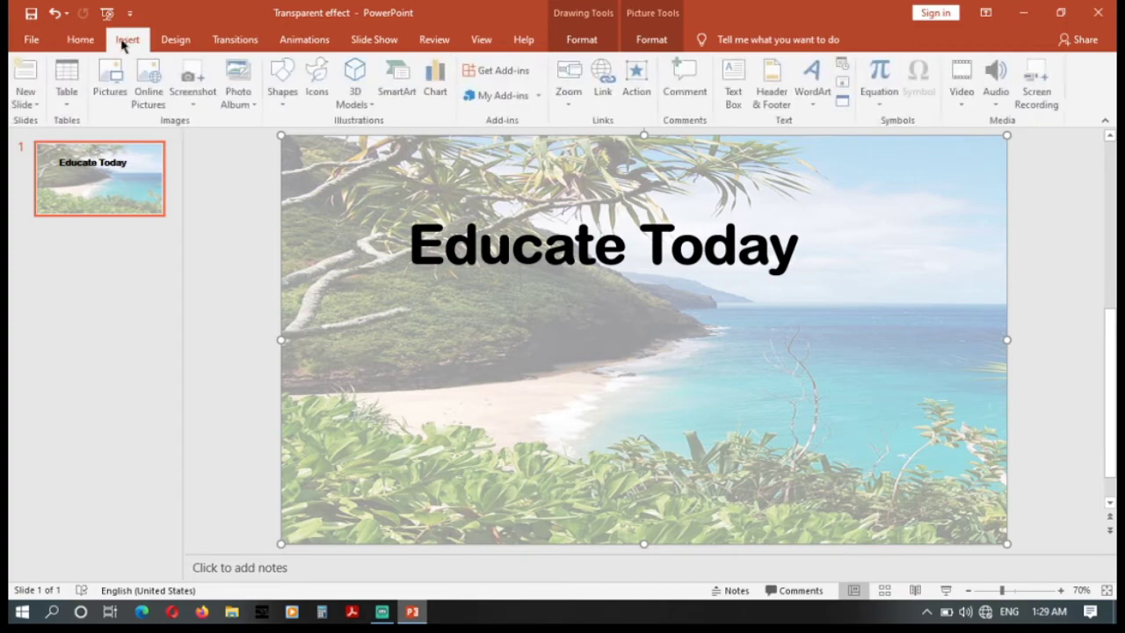
Insert the dog picture Aviary Stock Photo 2 onto the slide.
left_click(112, 83)
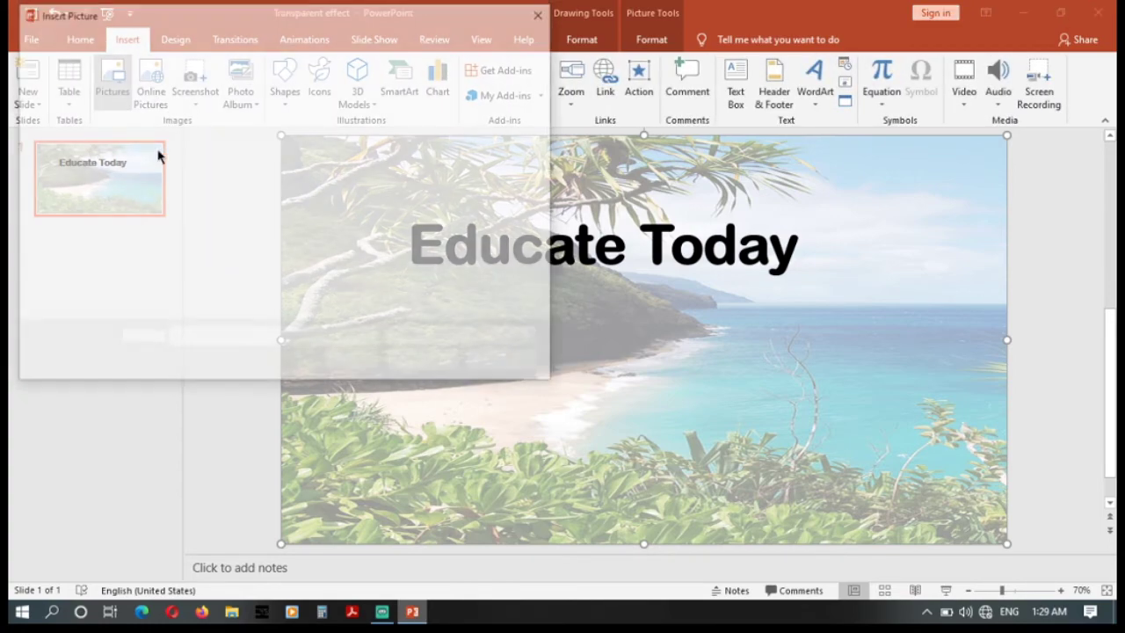
left_click(252, 201)
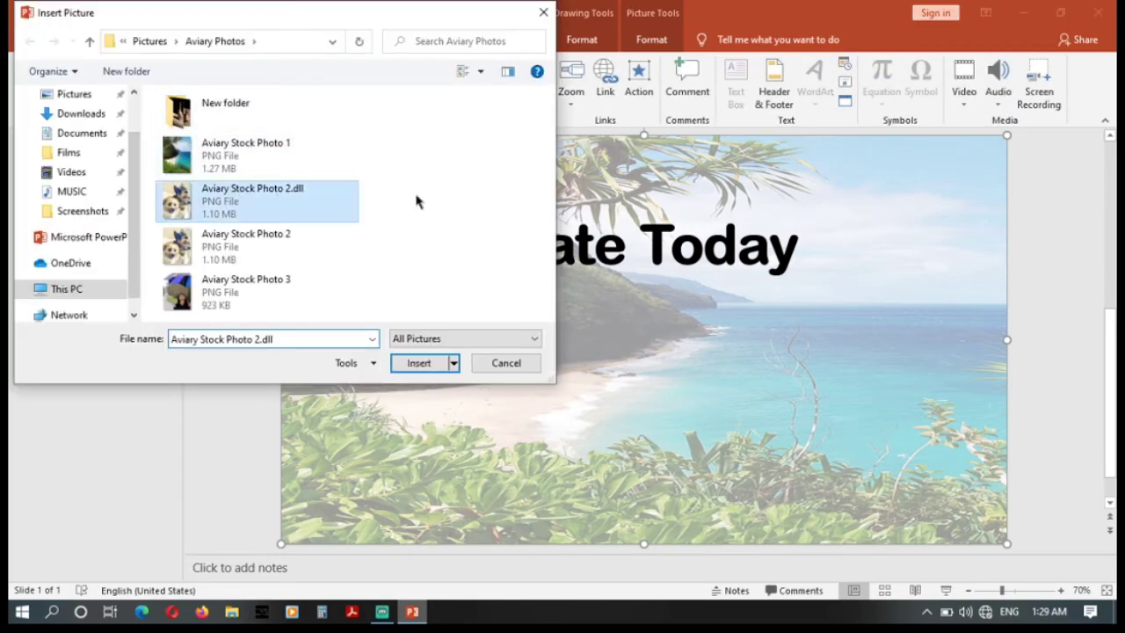
left_click(418, 362)
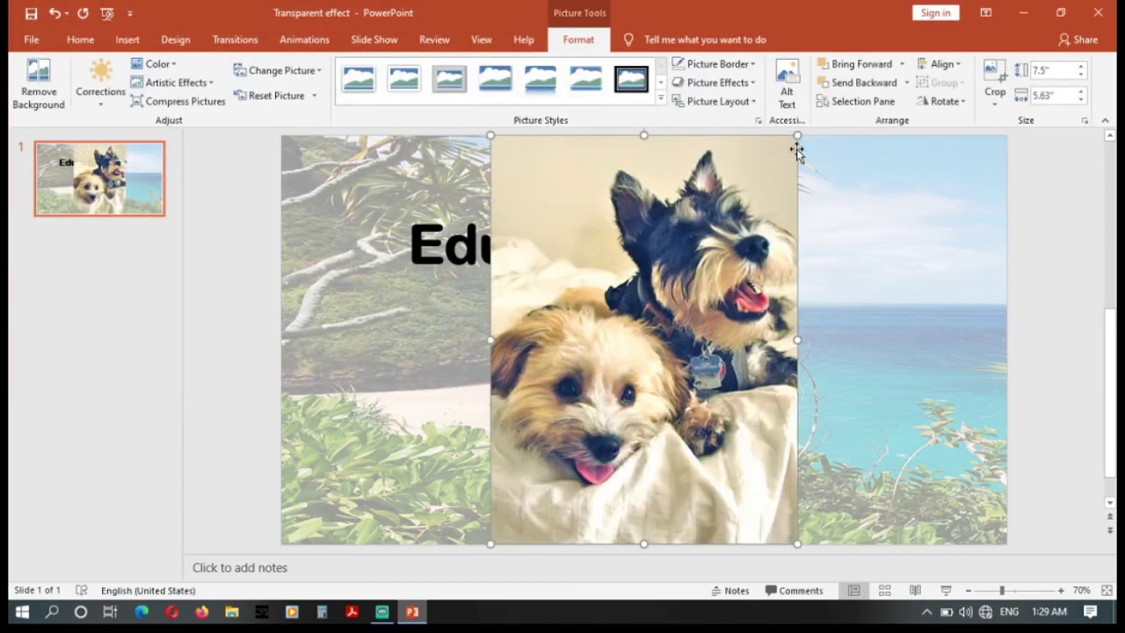
Shrink the dog photo to 5.31" by 3.98", move it right, and shift the title up-left.
left_click_drag(796, 136, 711, 252)
mouse_move(672, 379)
left_mouse_down()
mouse_move(888, 353)
mouse_move(923, 360)
left_mouse_up()
left_click_drag(586, 268, 530, 224)
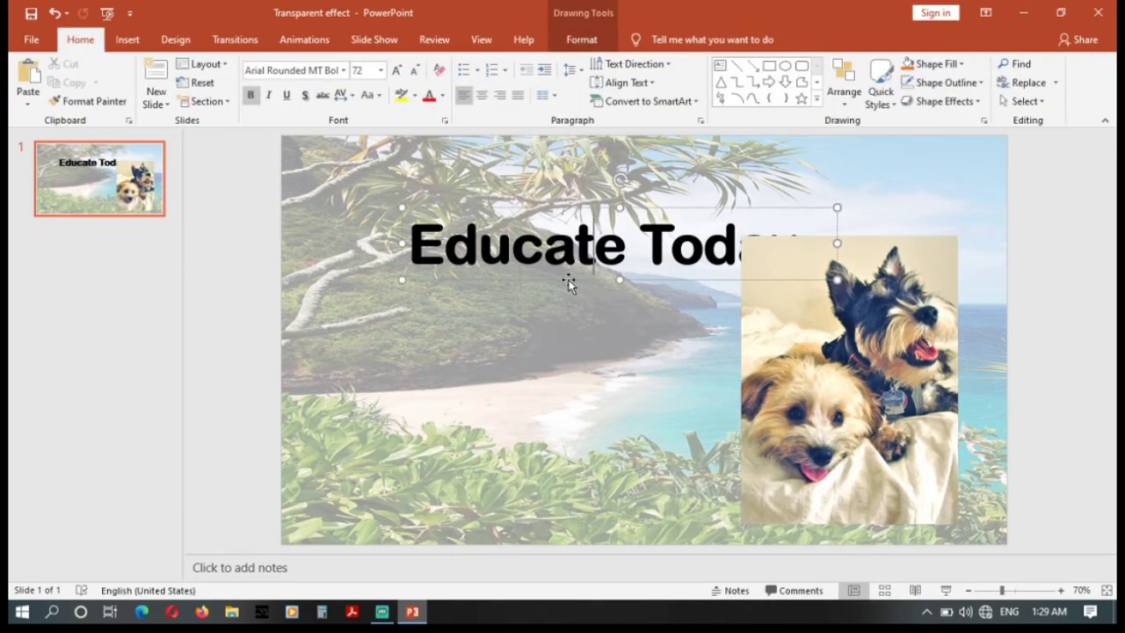